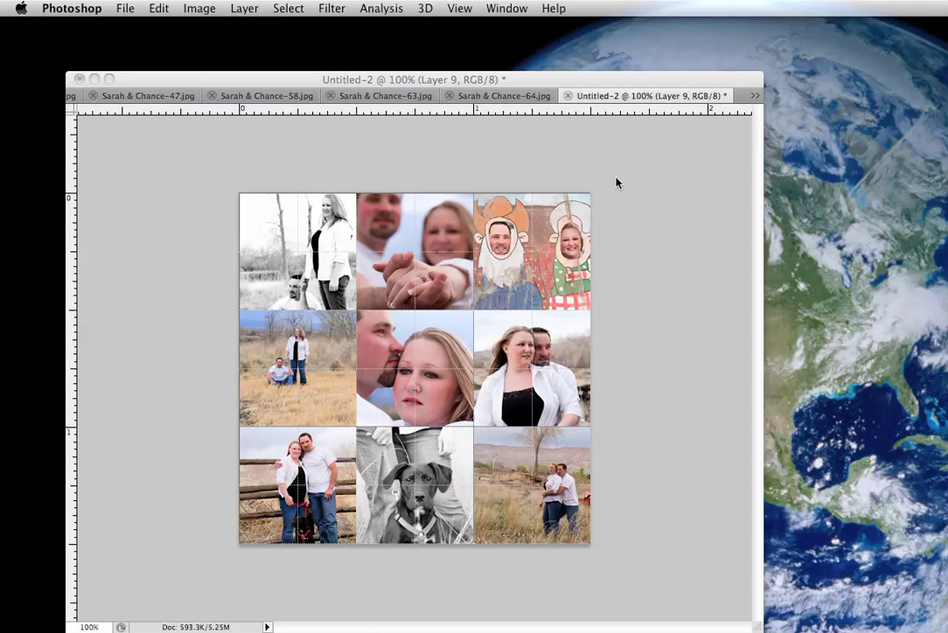
Restore the hidden panels and switch to the back1.tif document from the tab overflow list.
{"action": "key", "text": "Tab"}
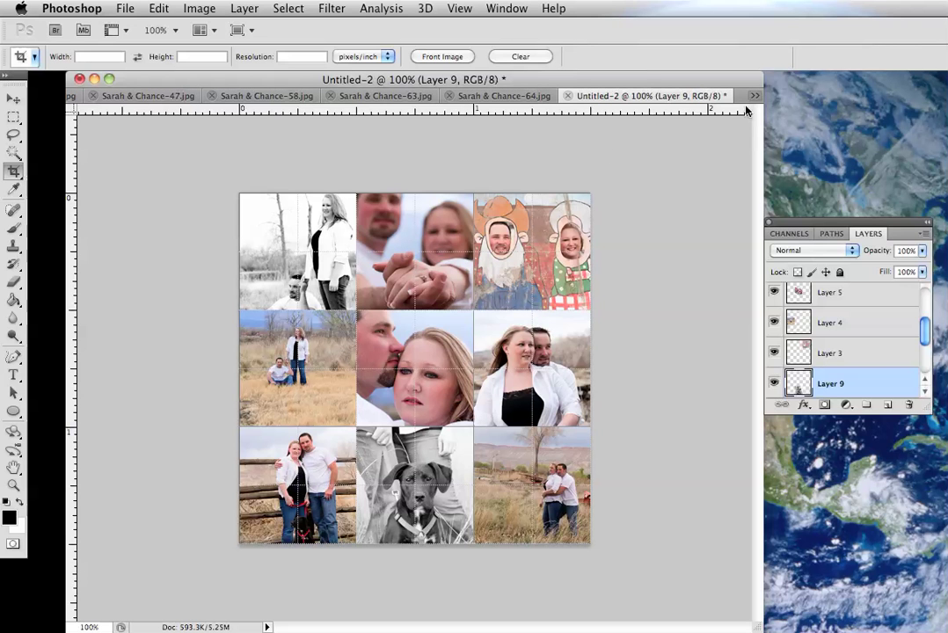
{"action": "left_click", "coordinate": [753, 96]}
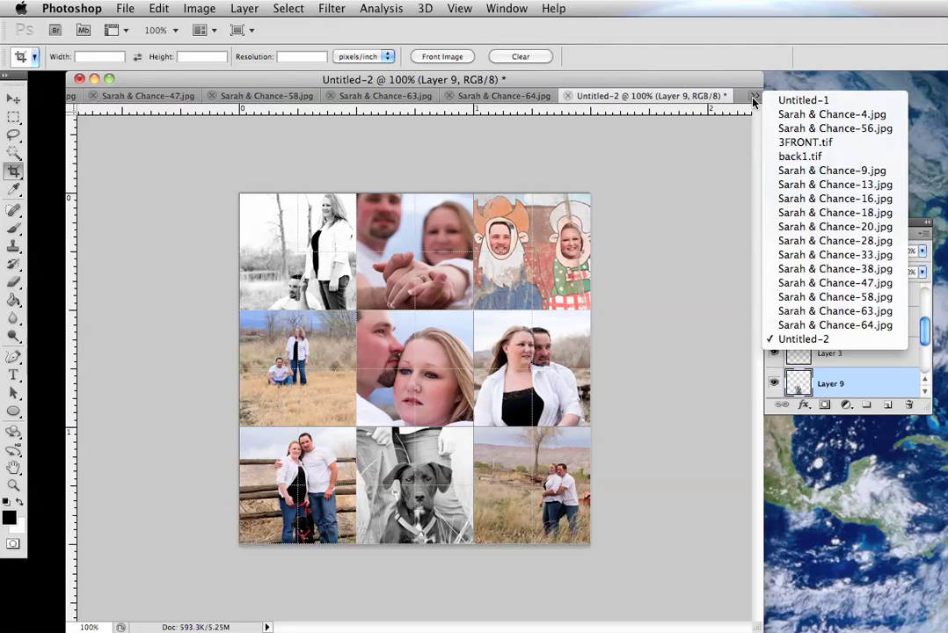
{"action": "left_click", "coordinate": [796, 155]}
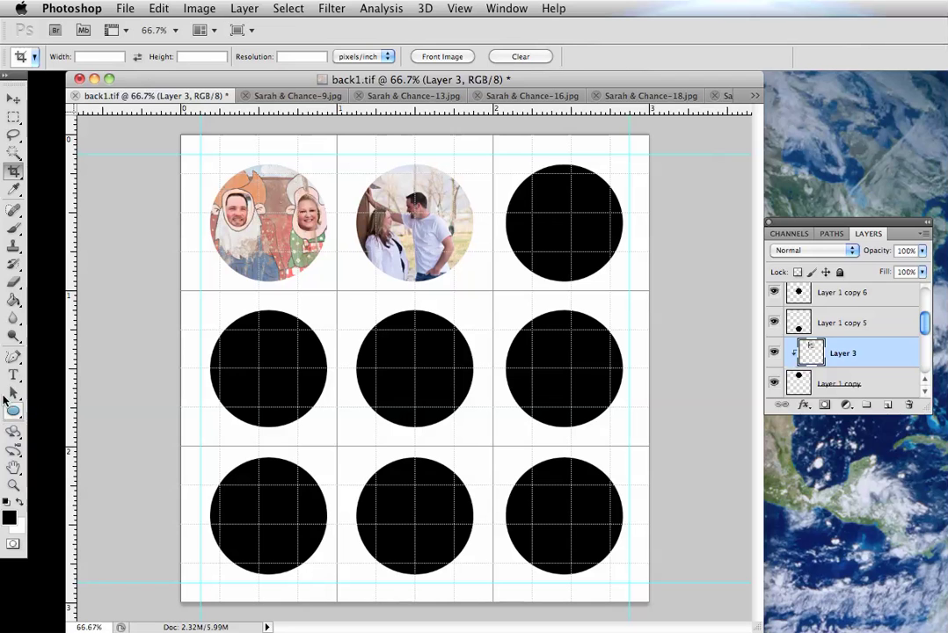
Choose the Ellipse tool and select the Layer 1 copy 5 circle layer.
{"action": "left_click", "coordinate": [12, 410]}
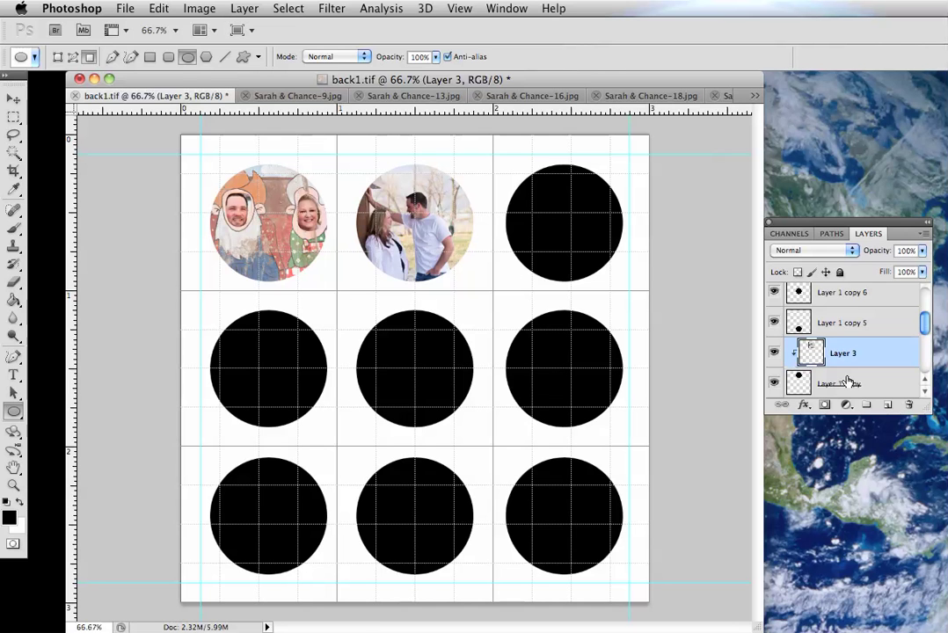
{"action": "left_click", "coordinate": [842, 323]}
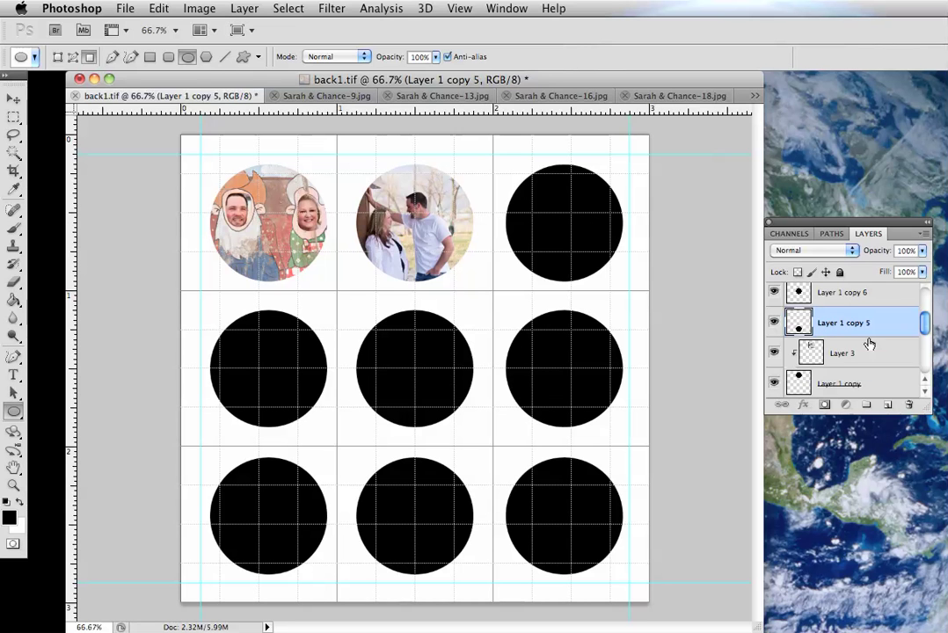
Delete Layer 1 copy 5 and move a duplicate of Layer 1 copy 7 into the bottom-middle cell.
{"action": "left_click_drag", "start_coordinate": [824, 324], "coordinate": [910, 404]}
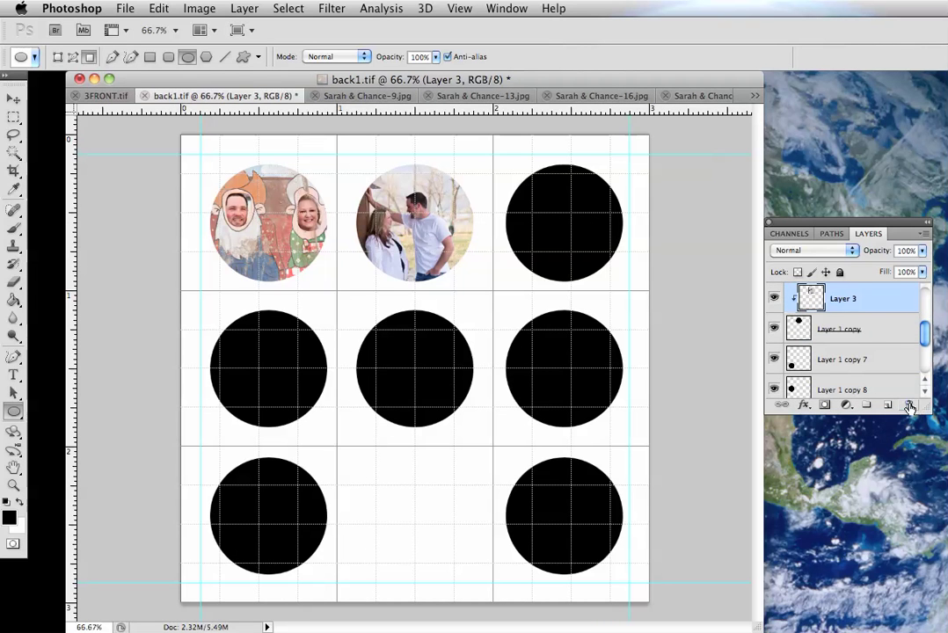
{"action": "left_click", "coordinate": [843, 327]}
{"action": "left_click_drag", "start_coordinate": [848, 362], "coordinate": [888, 406]}
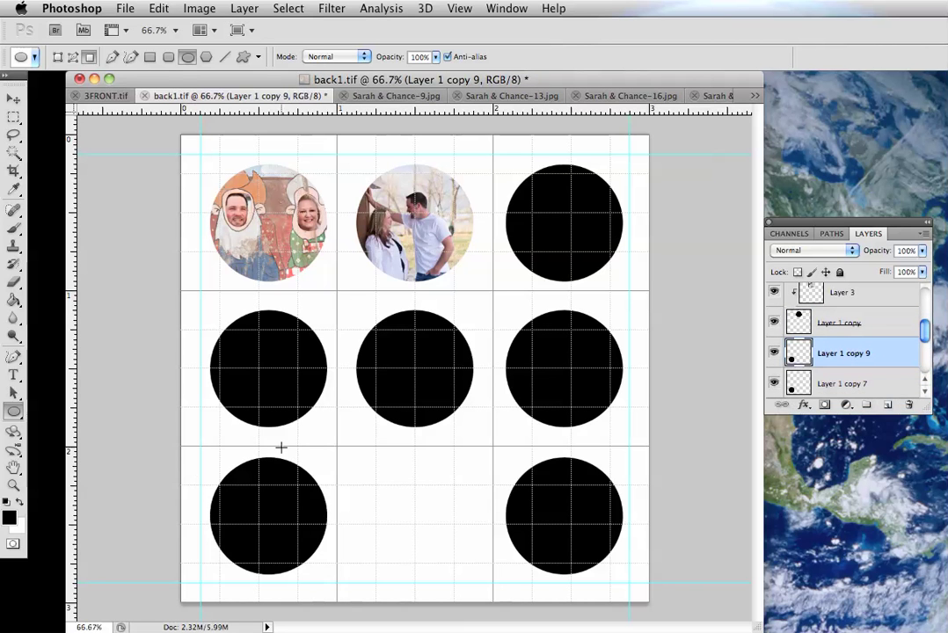
{"action": "key", "text": "v"}
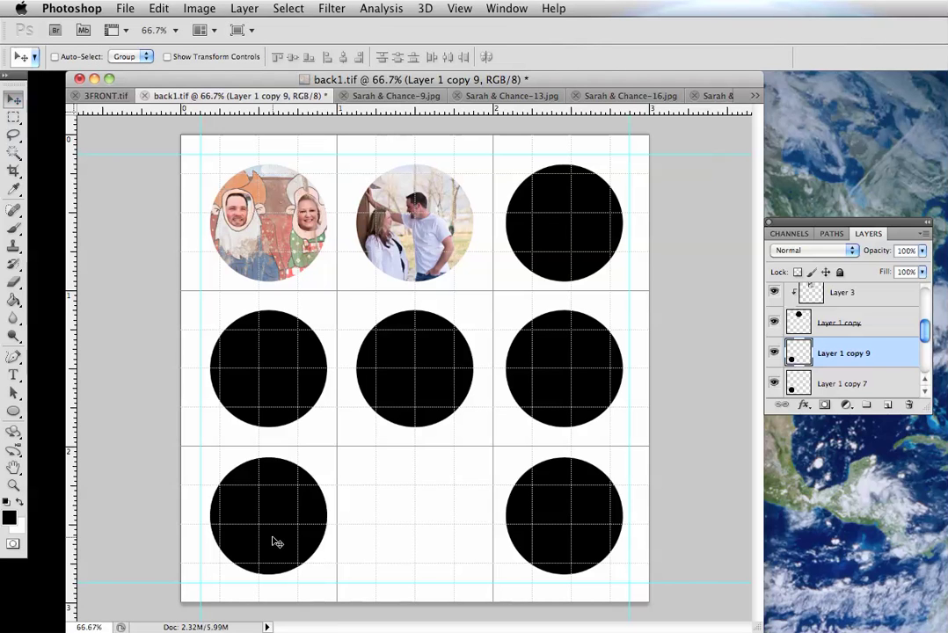
{"action": "left_click_drag", "start_coordinate": [272, 540], "coordinate": [421, 540]}
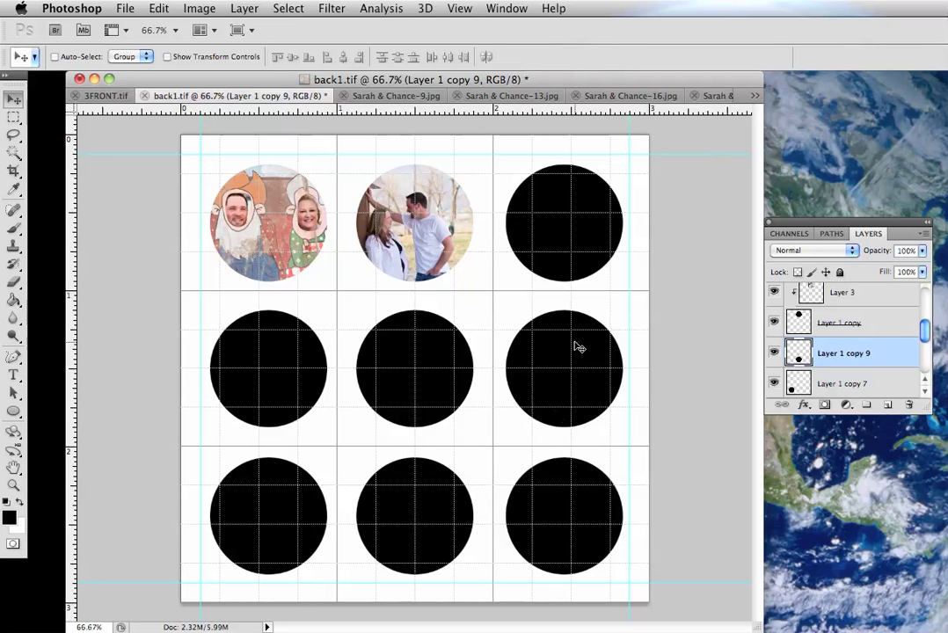
{"action": "left_click", "coordinate": [454, 8]}
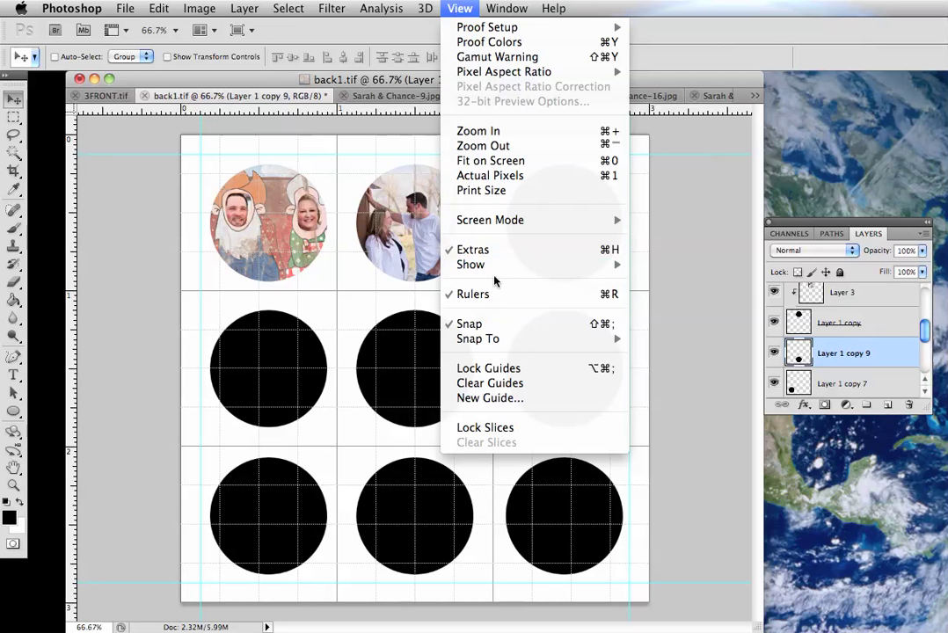
{"action": "mouse_move", "coordinate": [494, 274]}
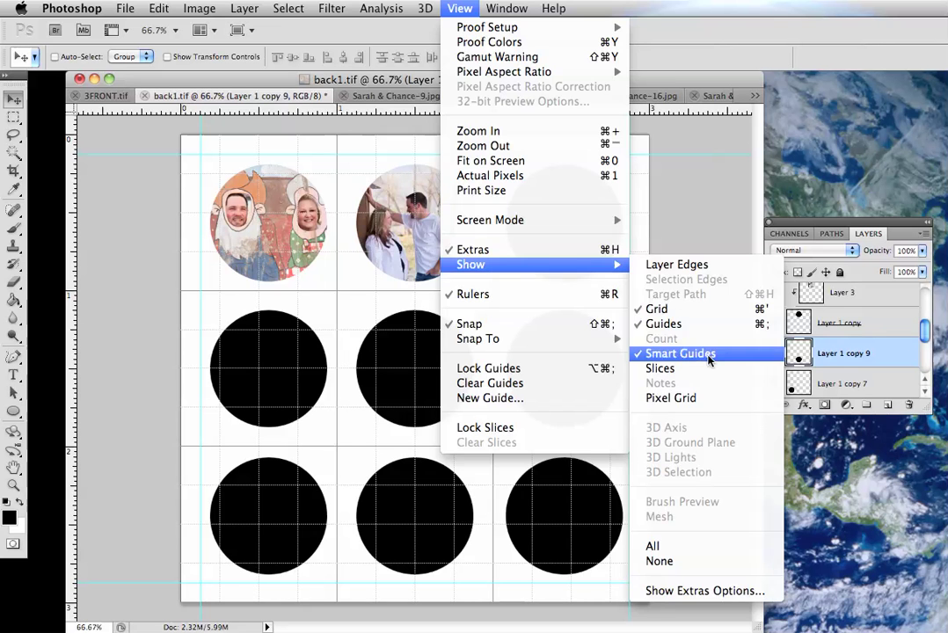
{"action": "left_click", "coordinate": [129, 234]}
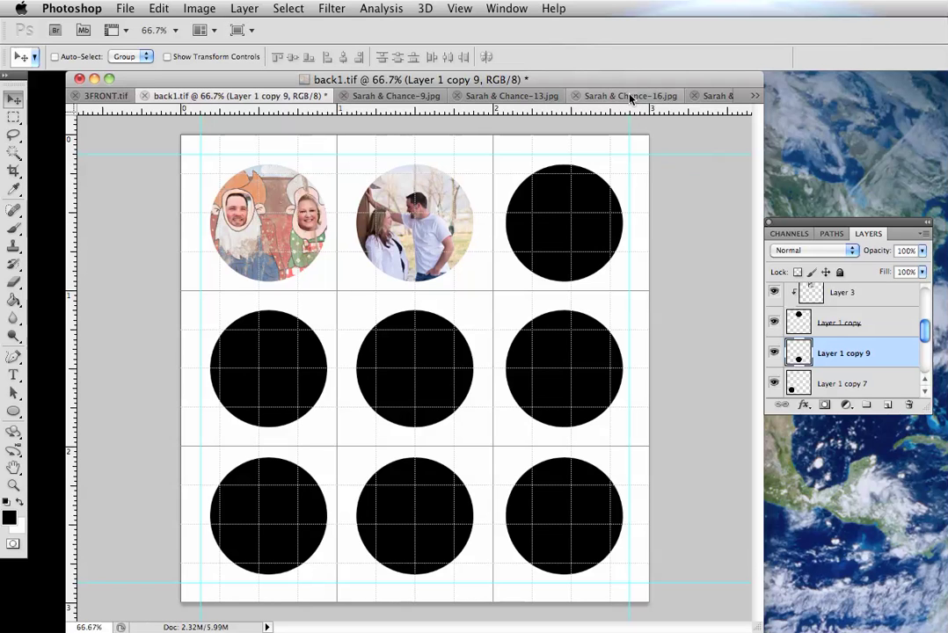
{"action": "left_click", "coordinate": [630, 96]}
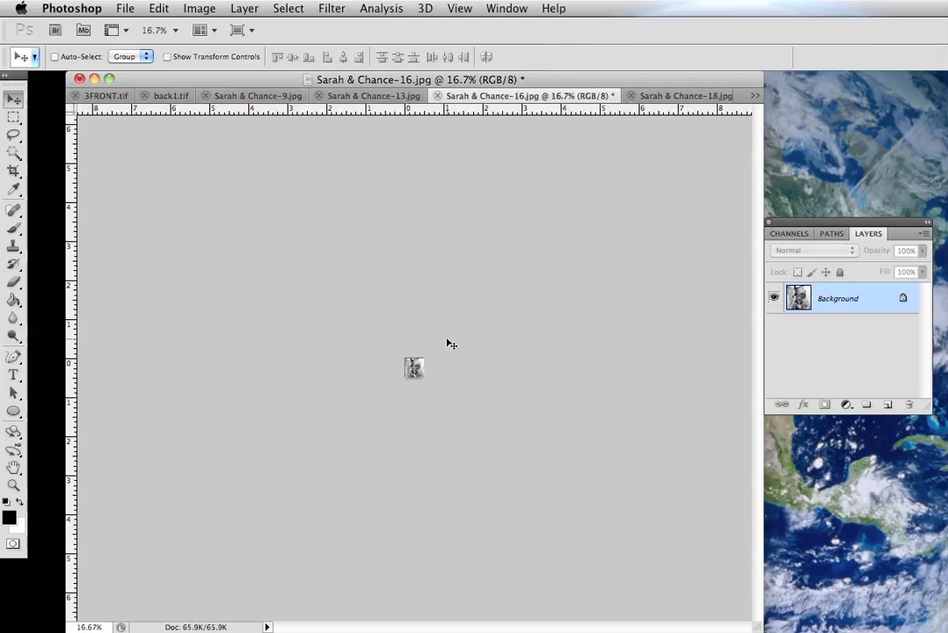
Undo the last change on the dog photo and hide its grid.
{"action": "key", "text": "ctrl+z"}
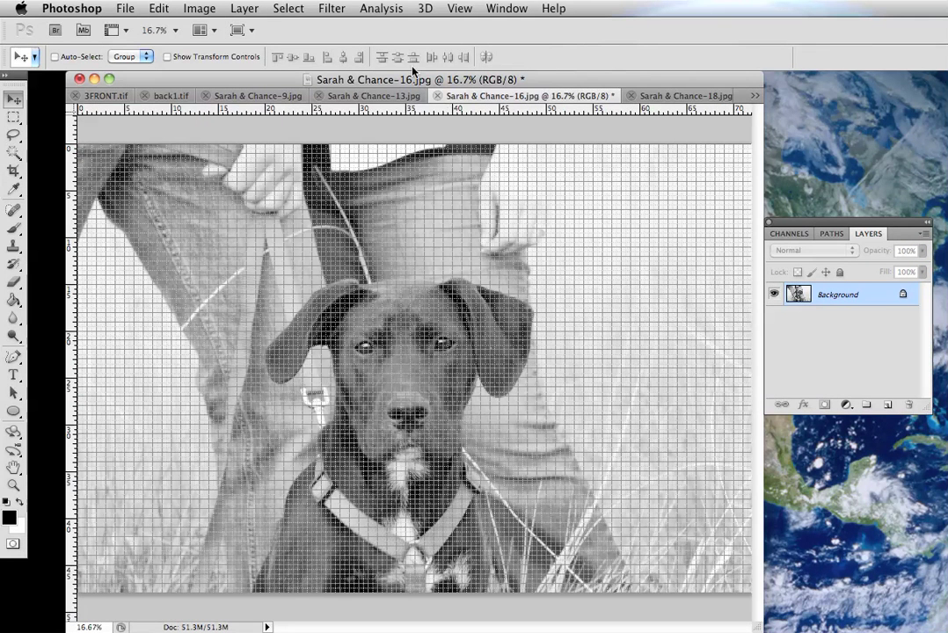
{"action": "left_click", "coordinate": [459, 9]}
{"action": "mouse_move", "coordinate": [501, 263]}
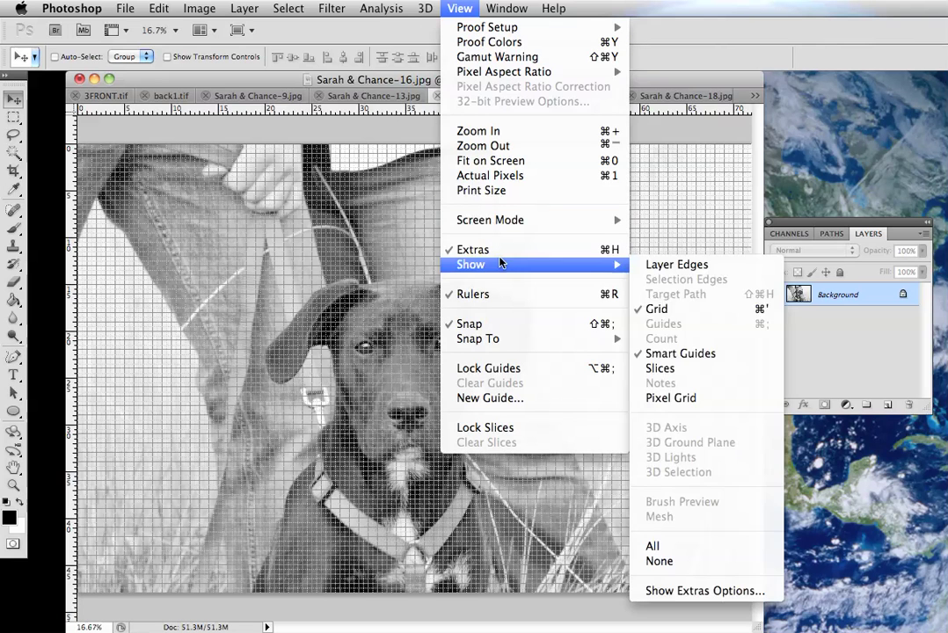
{"action": "left_click", "coordinate": [745, 310]}
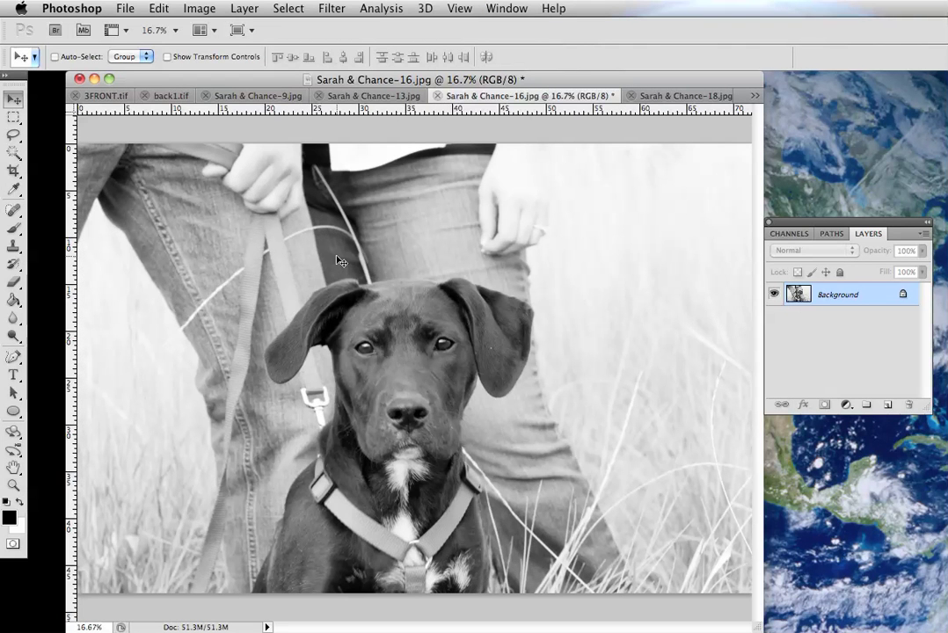
Crop the dog photo to a 0.75 × 0.75 in square at 300 ppi and select it all.
{"action": "left_click", "coordinate": [13, 171]}
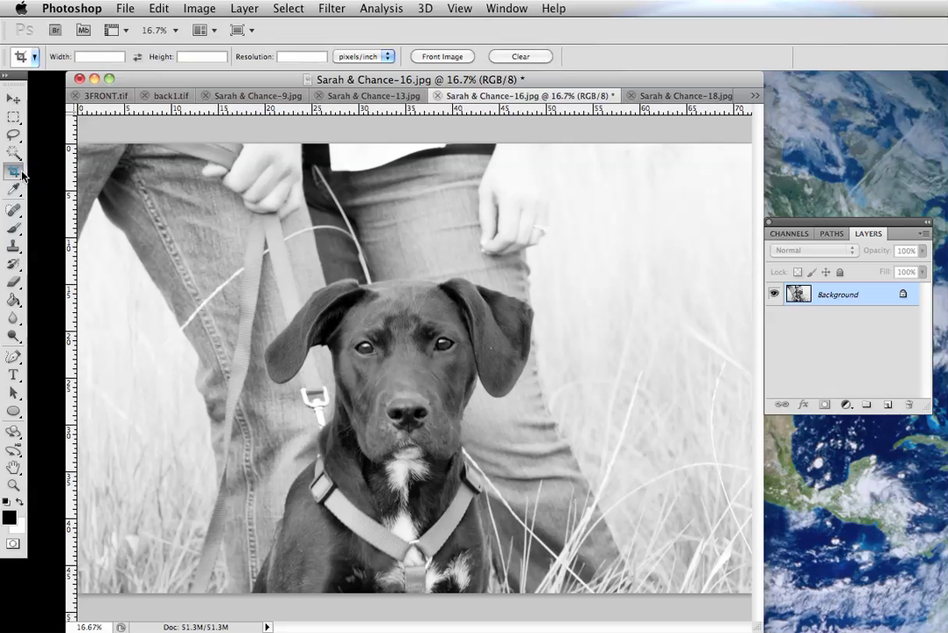
{"action": "left_click", "coordinate": [100, 55]}
{"action": "type", "text": ".75"}
{"action": "left_click", "coordinate": [184, 56]}
{"action": "type", "text": ".75"}
{"action": "left_click", "coordinate": [289, 56]}
{"action": "type", "text": "300"}
{"action": "left_click_drag", "start_coordinate": [180, 143], "coordinate": [628, 592]}
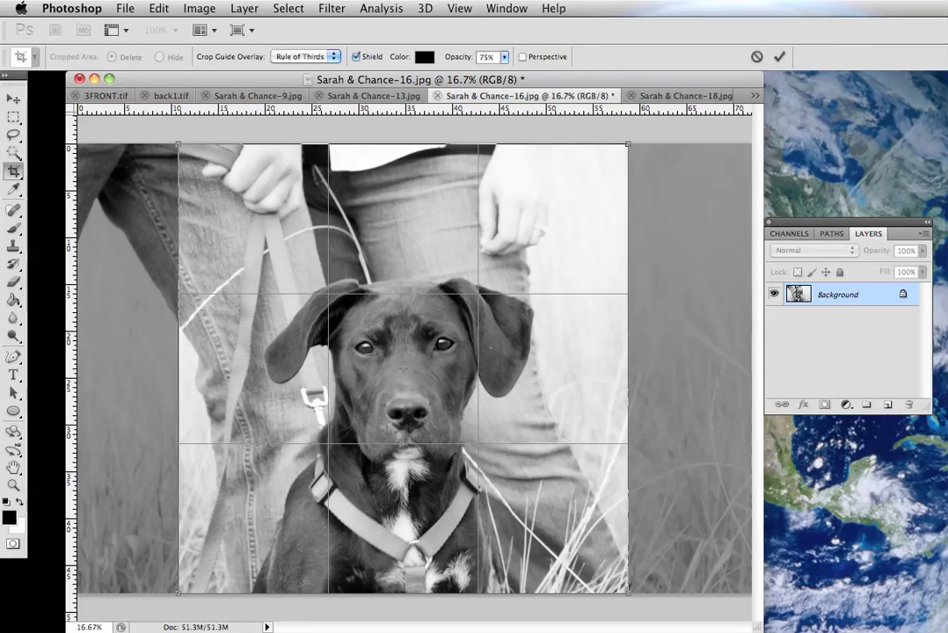
{"action": "left_click", "coordinate": [780, 57]}
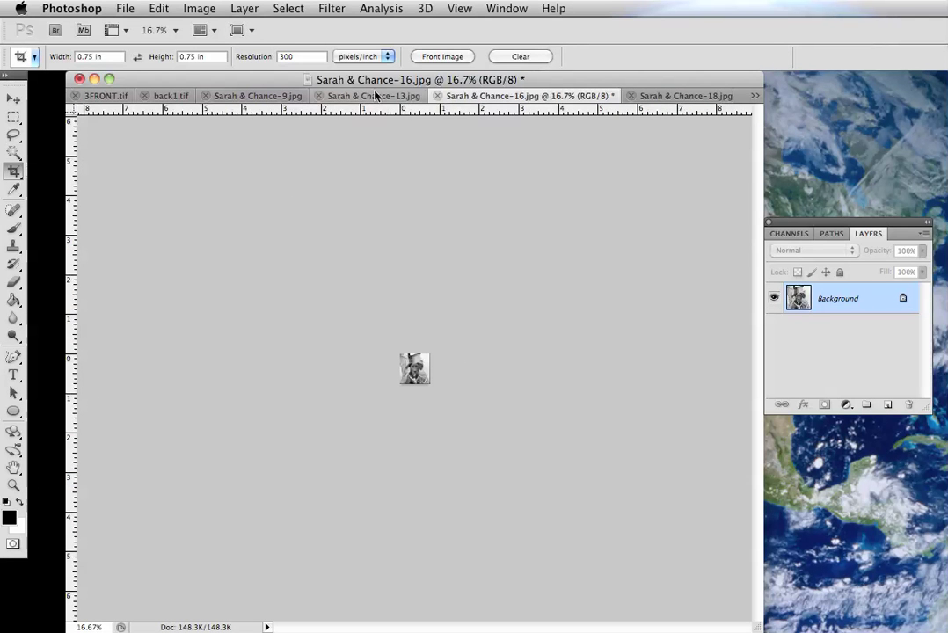
{"action": "key", "text": "super+a"}
Paste the cropped dog photo into back1.tif as a new layer.
{"action": "left_click", "coordinate": [167, 95]}
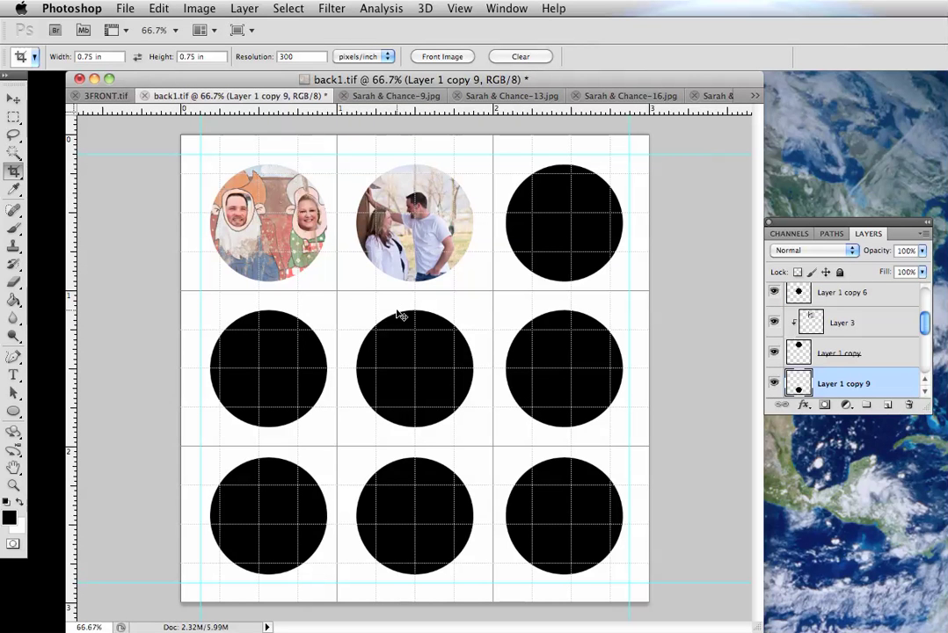
{"action": "key", "text": "super+v"}
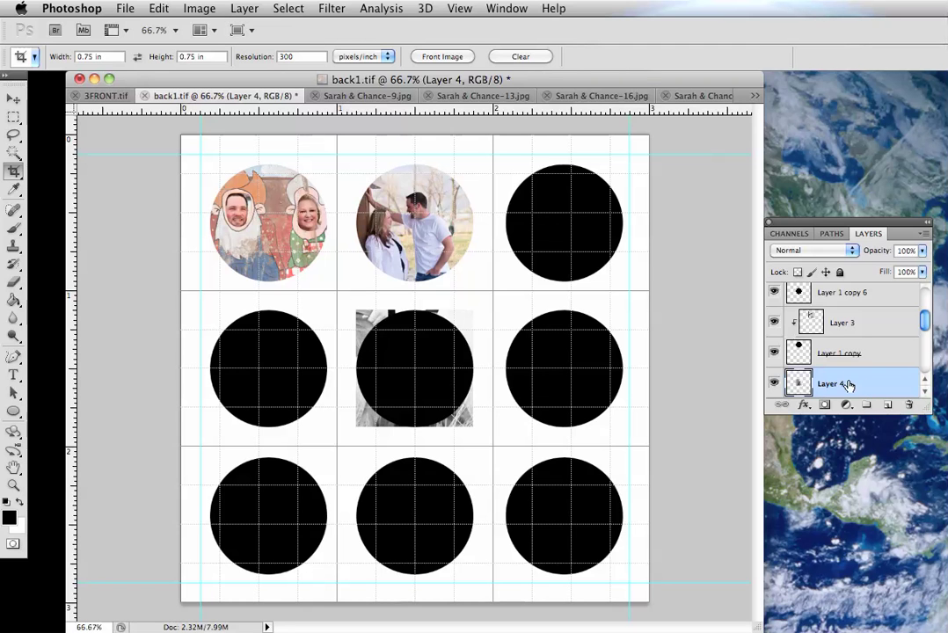
{"action": "scroll", "coordinate": [848, 374], "scroll_direction": "down", "scroll_amount": 2}
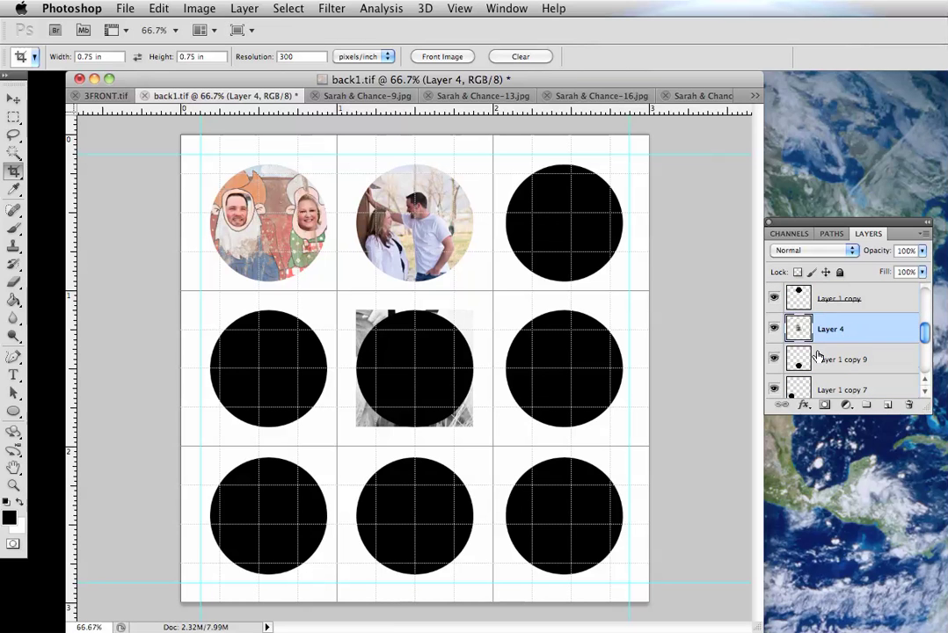
Drag Layer 4's dog photo down to the bottom-middle cell and clip it to that circle.
{"action": "left_click", "coordinate": [12, 99]}
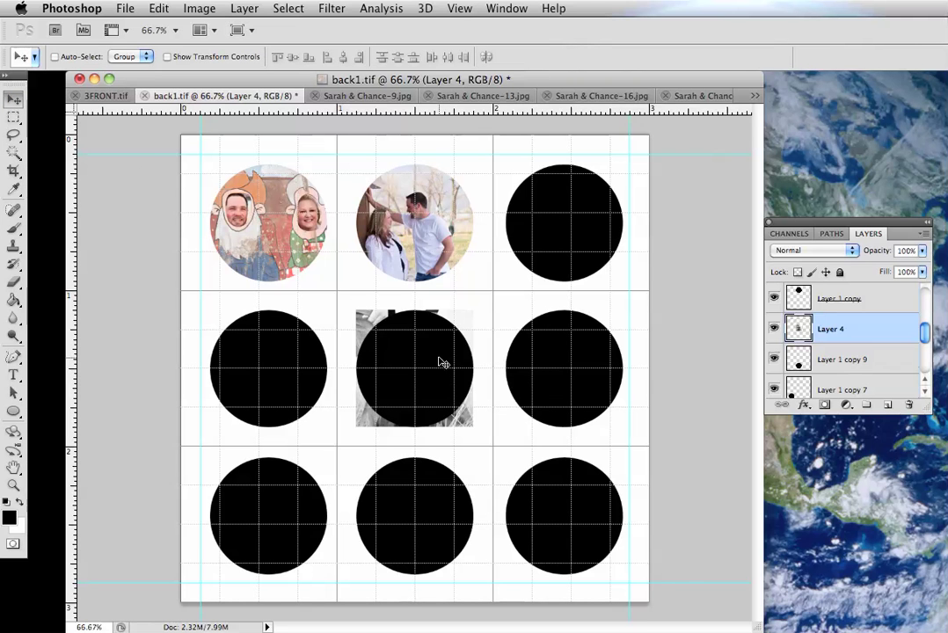
{"action": "left_click_drag", "start_coordinate": [440, 359], "coordinate": [437, 510]}
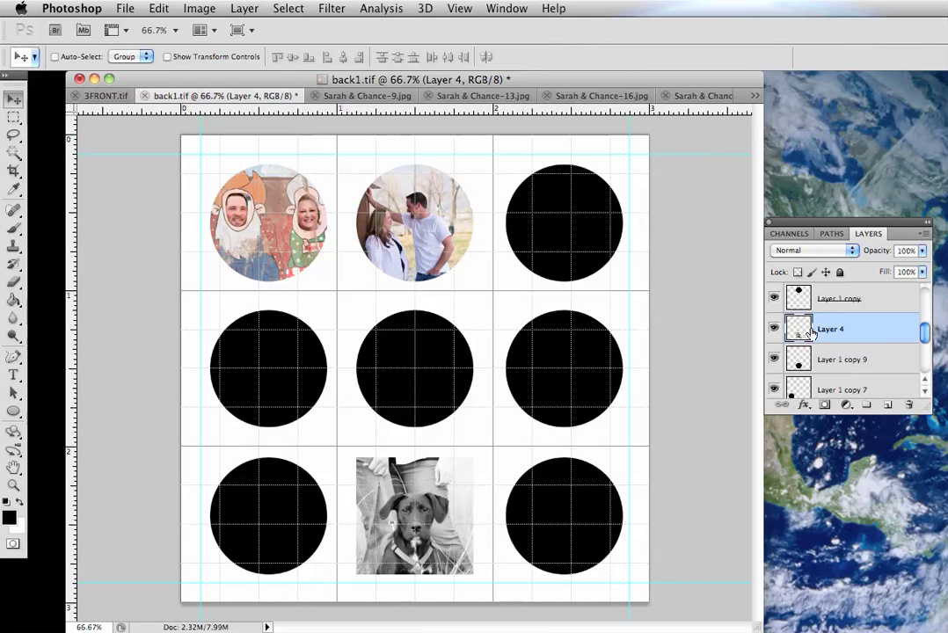
{"action": "left_click", "coordinate": [883, 345], "text": "alt"}
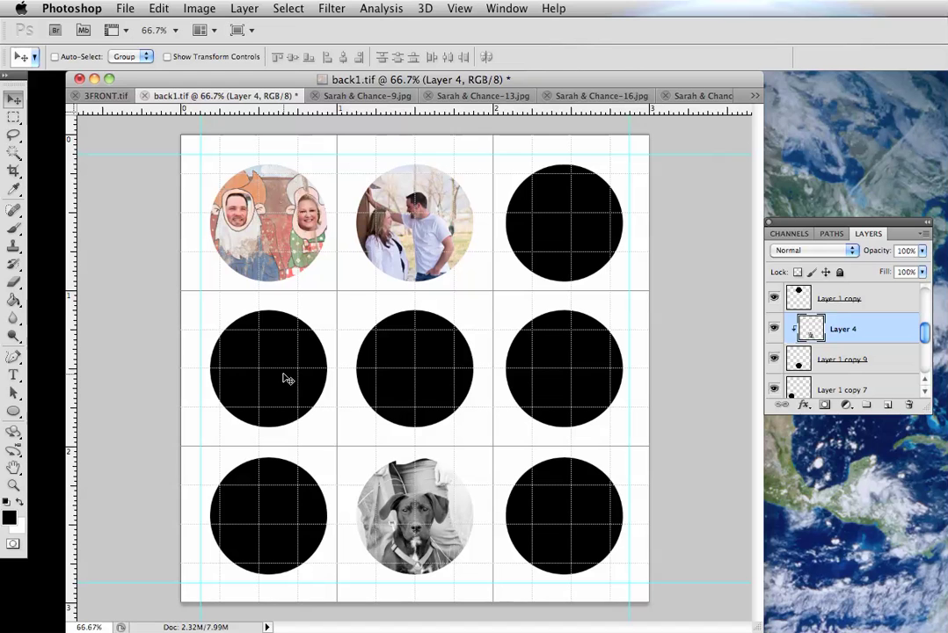
In Untitled-2, merge Layer 1 through Layer 8 into one layer and add a new layer.
{"action": "left_click", "coordinate": [753, 97]}
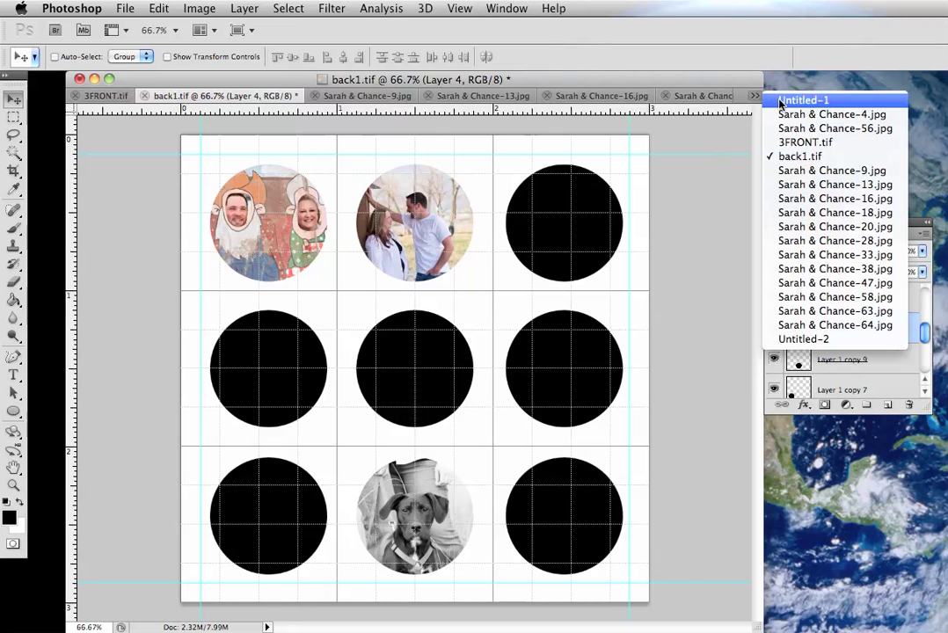
{"action": "left_click", "coordinate": [803, 338]}
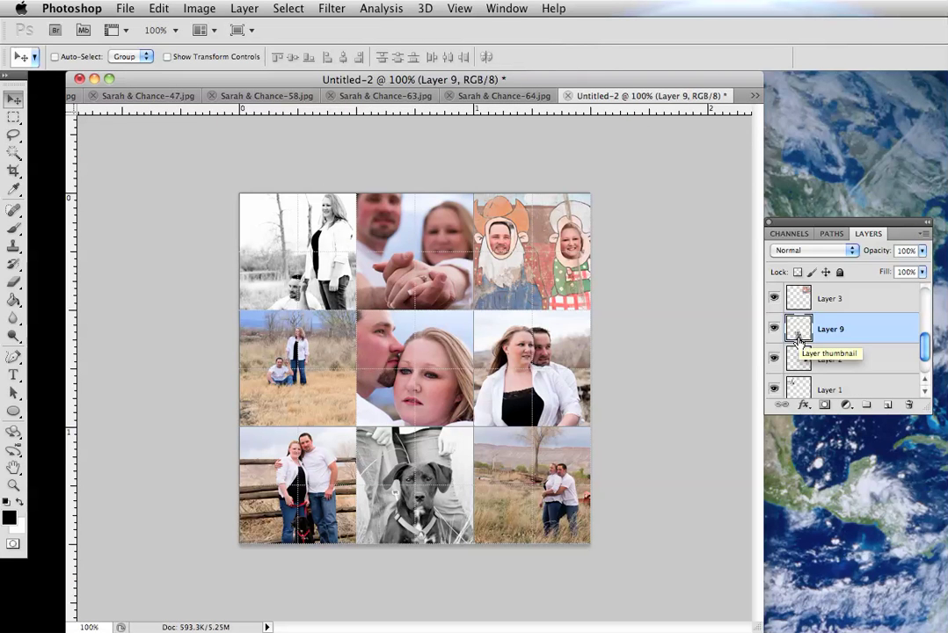
{"action": "scroll", "coordinate": [888, 334], "scroll_direction": "down", "scroll_amount": 1}
{"action": "left_click", "coordinate": [880, 364]}
{"action": "scroll", "coordinate": [881, 358], "scroll_direction": "up", "scroll_amount": 3}
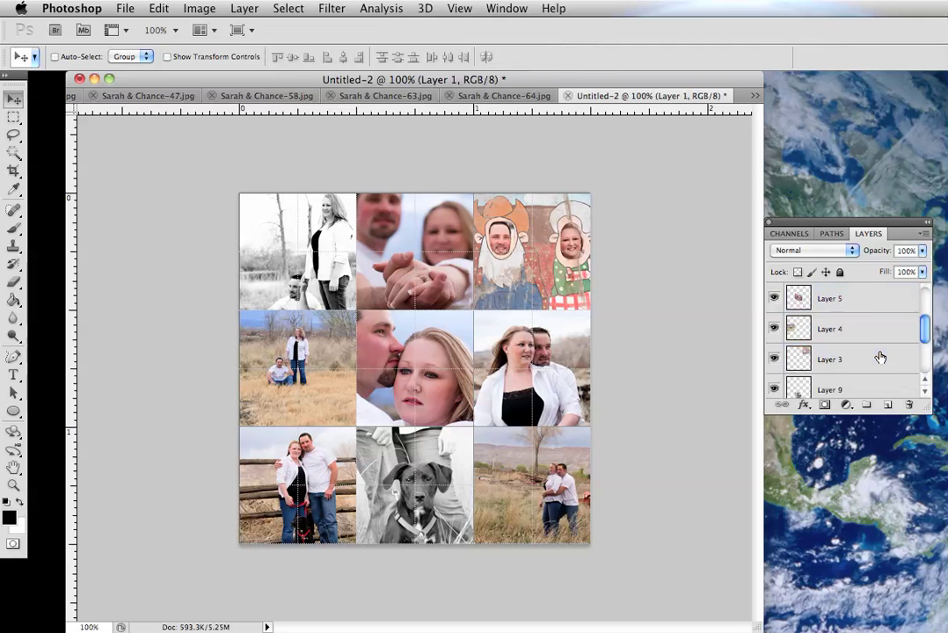
{"action": "scroll", "coordinate": [880, 352], "scroll_direction": "up", "scroll_amount": 3}
{"action": "left_click", "coordinate": [867, 304], "text": "shift"}
{"action": "right_click", "coordinate": [869, 306]}
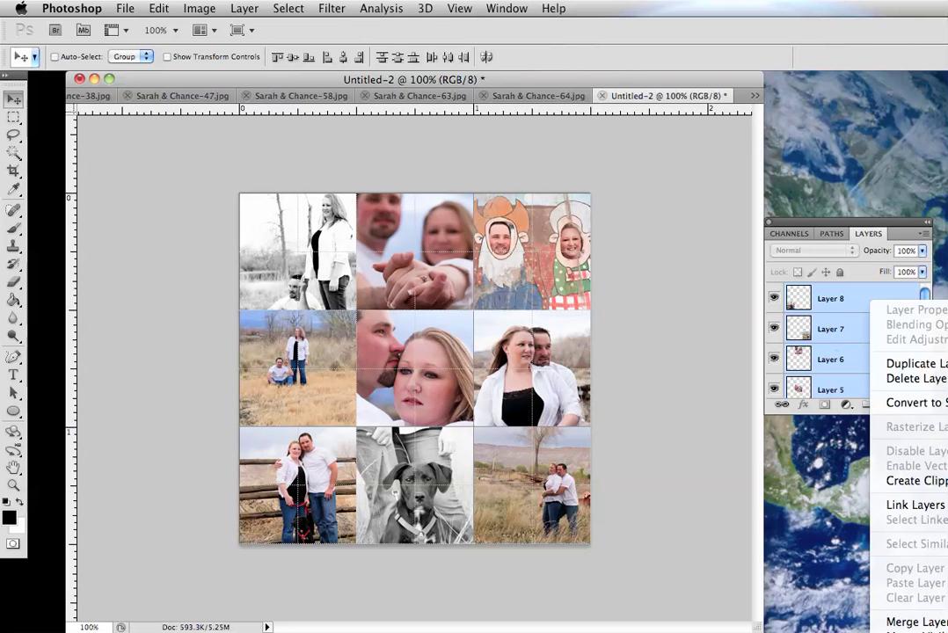
{"action": "left_click", "coordinate": [931, 623]}
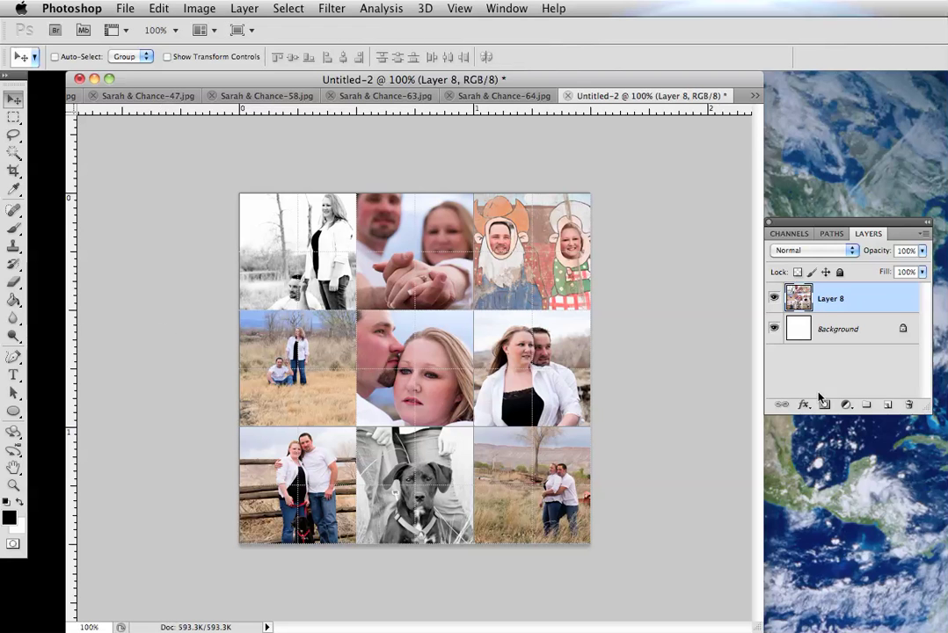
{"action": "left_click", "coordinate": [888, 404]}
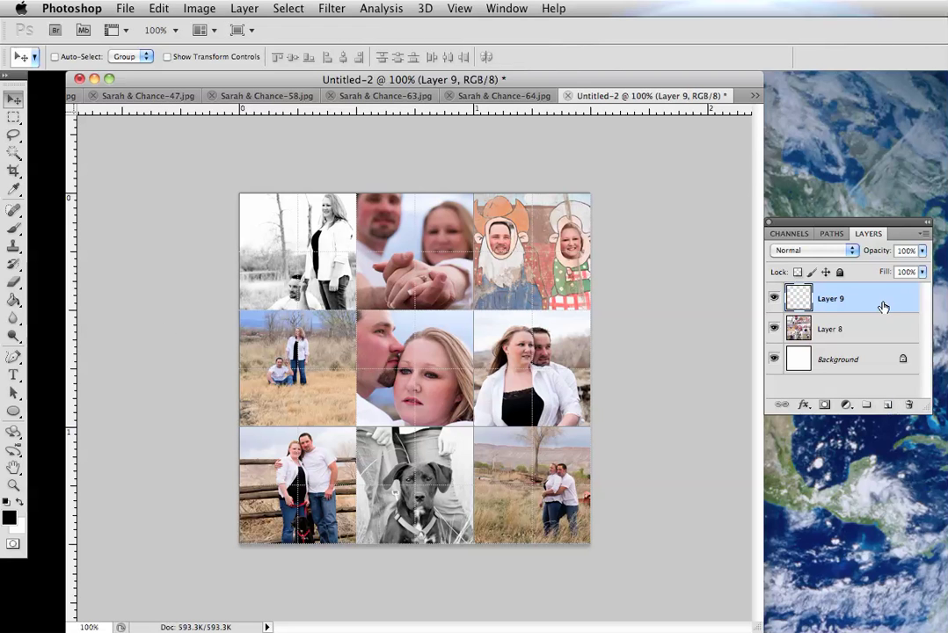
Delete Layer 9, add two-line 'thank you!' text over the grid, and place it beneath Layer 8.
{"action": "left_click_drag", "start_coordinate": [871, 299], "coordinate": [907, 405]}
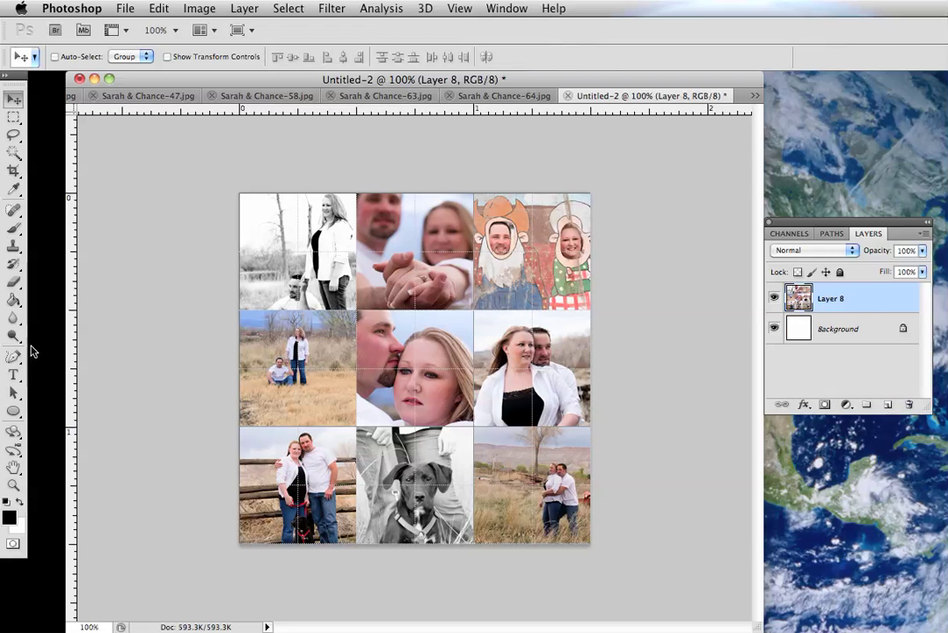
{"action": "left_click", "coordinate": [13, 374]}
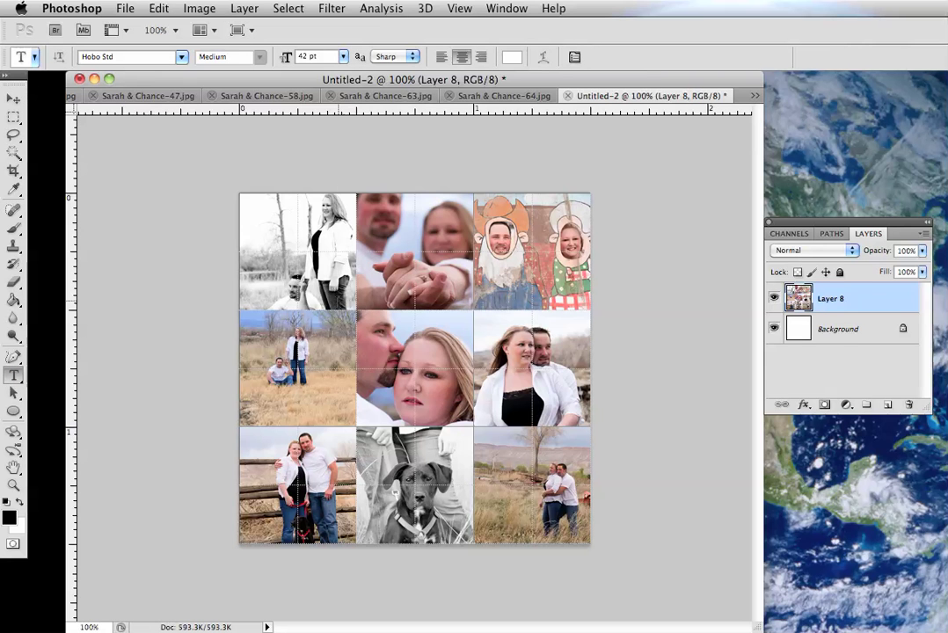
{"action": "left_click", "coordinate": [338, 207]}
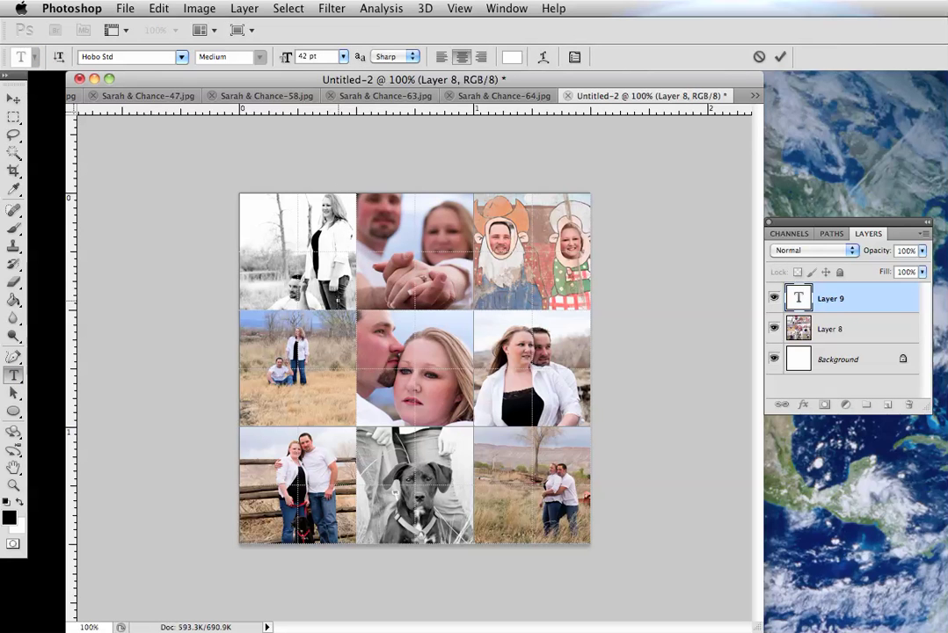
{"action": "type", "text": "Thanks"}
{"action": "key", "text": "BackSpace"}
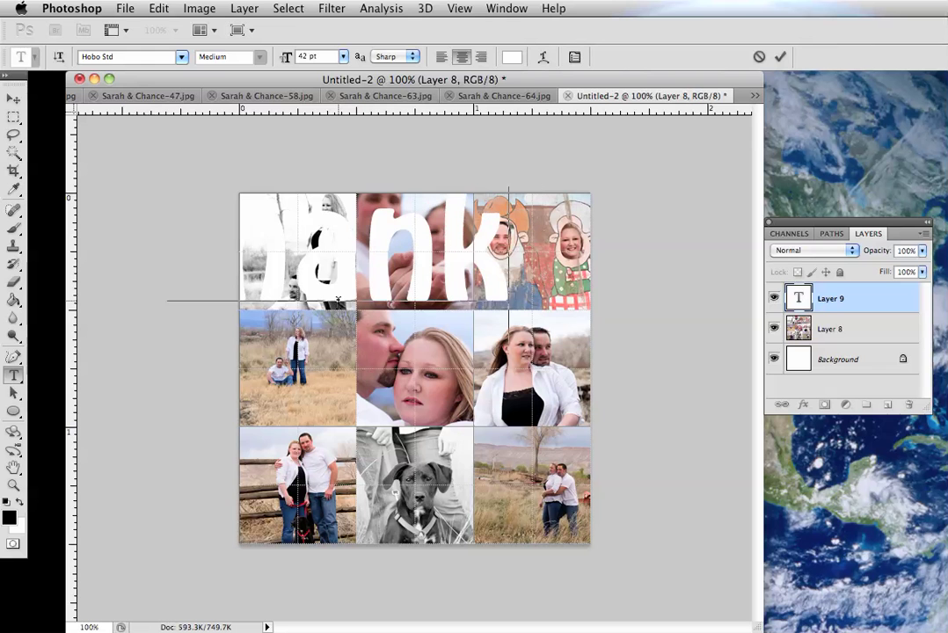
{"action": "key", "text": "Return"}
{"action": "type", "text": "you"}
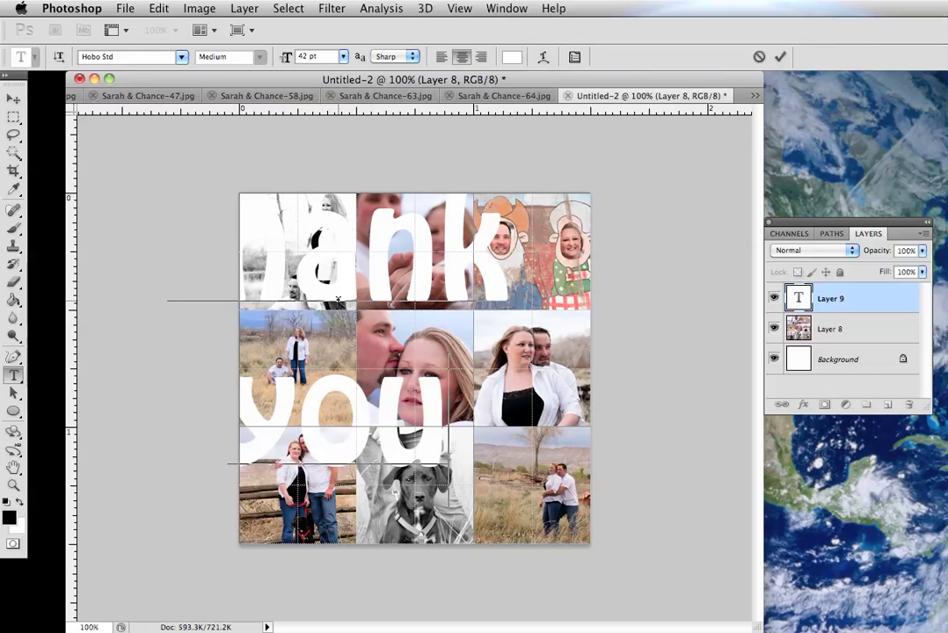
{"action": "type", "text": "!"}
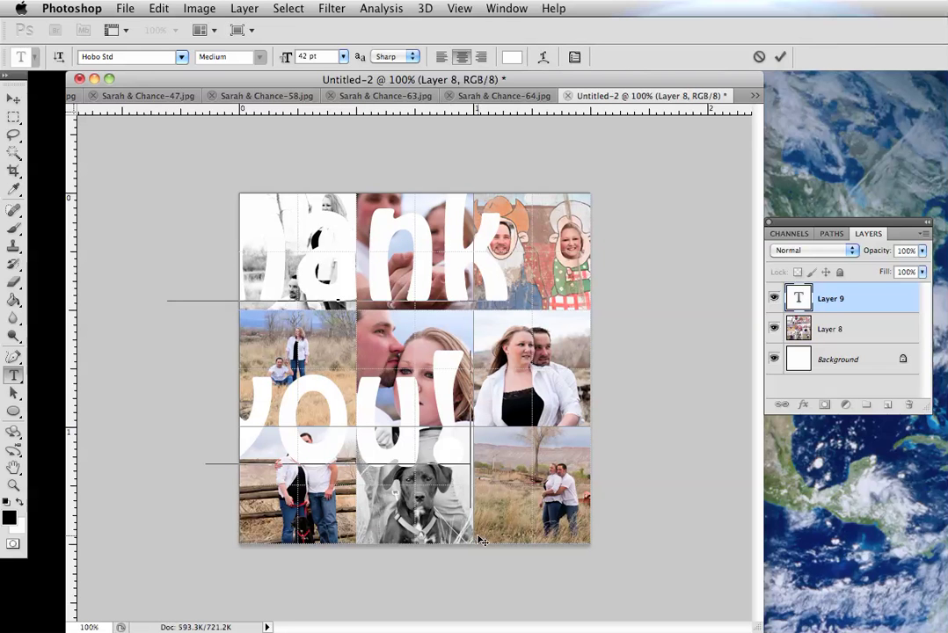
{"action": "left_click_drag", "start_coordinate": [480, 535], "coordinate": [560, 586]}
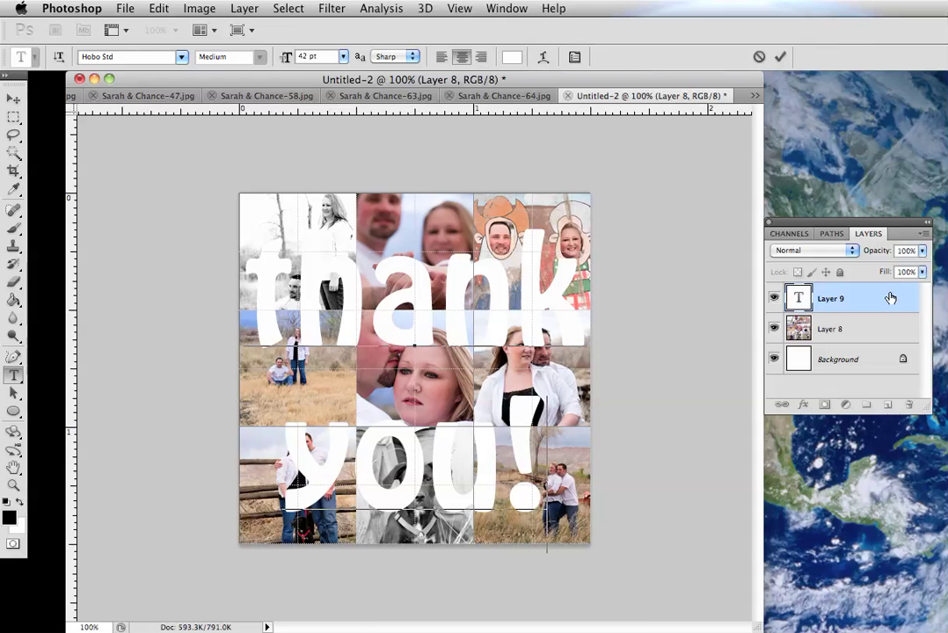
{"action": "left_click_drag", "start_coordinate": [888, 297], "coordinate": [890, 332]}
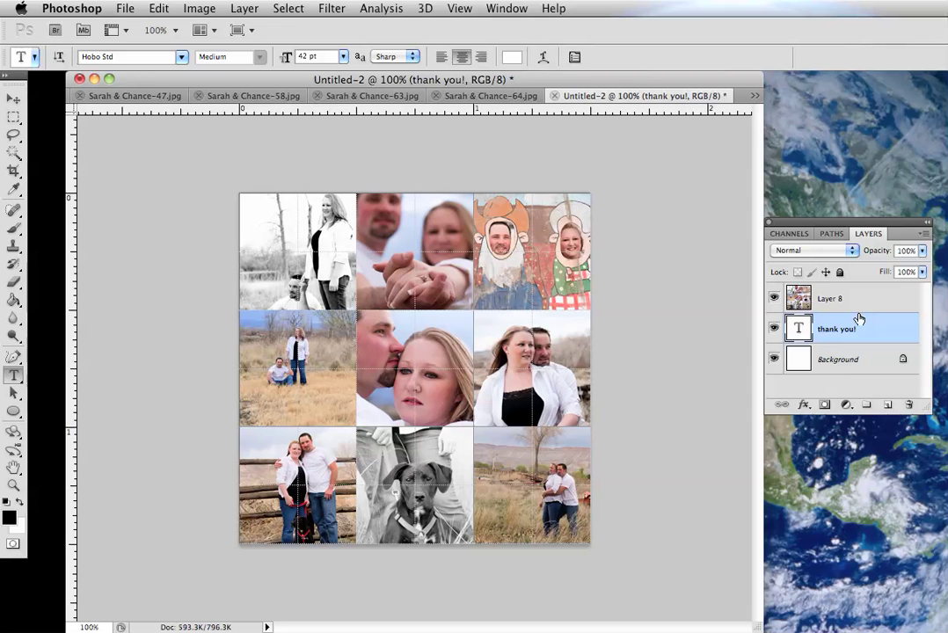
Clip Layer 8's photo grid into the 'thank you!' text, then delete the text layer.
{"action": "left_click_drag", "start_coordinate": [875, 321], "coordinate": [881, 315]}
{"action": "left_click", "coordinate": [881, 313], "text": "alt"}
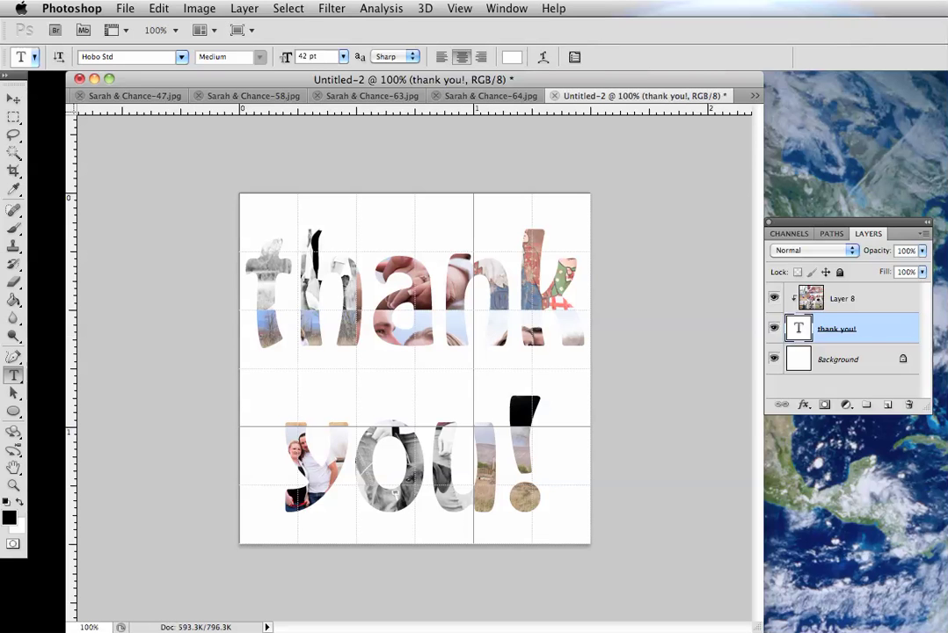
{"action": "left_click_drag", "start_coordinate": [872, 340], "coordinate": [908, 404]}
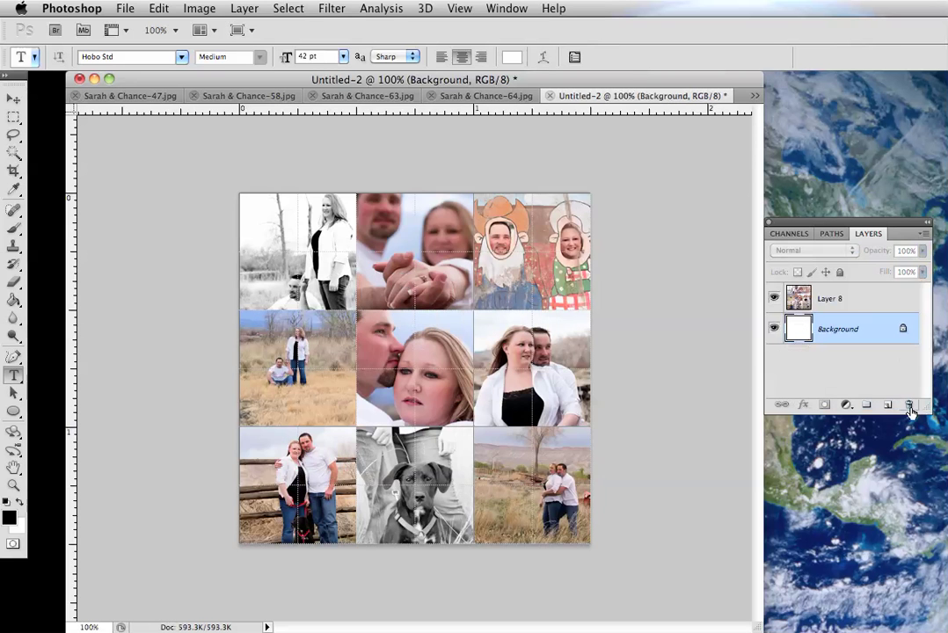
On a new Layer 9, draw the shield custom shape and clip Layer 8's photos into it.
{"action": "left_click", "coordinate": [886, 403]}
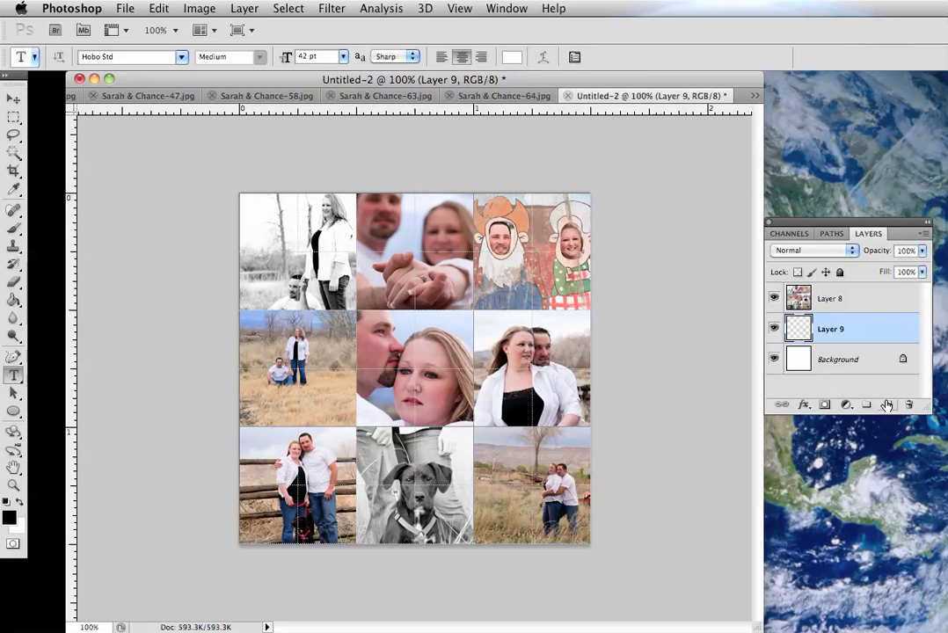
{"action": "left_click", "coordinate": [15, 410]}
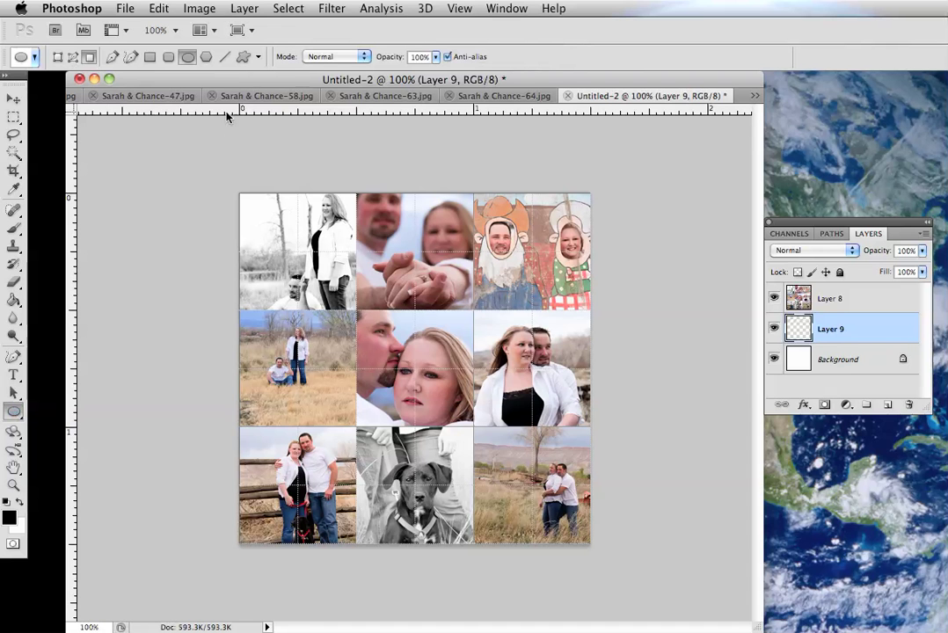
{"action": "left_click", "coordinate": [260, 56]}
{"action": "left_click", "coordinate": [243, 56]}
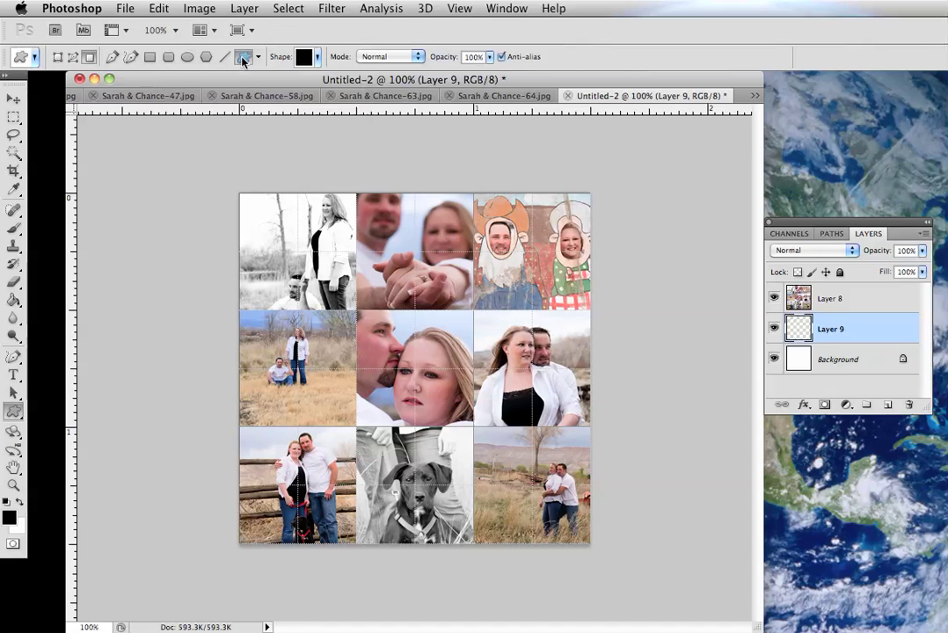
{"action": "left_click", "coordinate": [316, 57]}
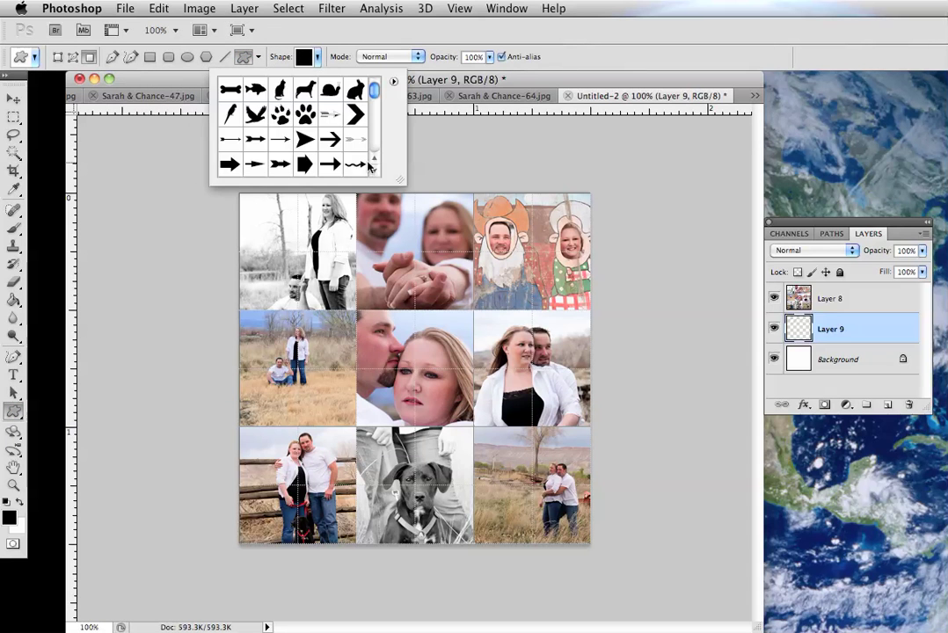
{"action": "left_click_drag", "start_coordinate": [373, 88], "coordinate": [375, 125]}
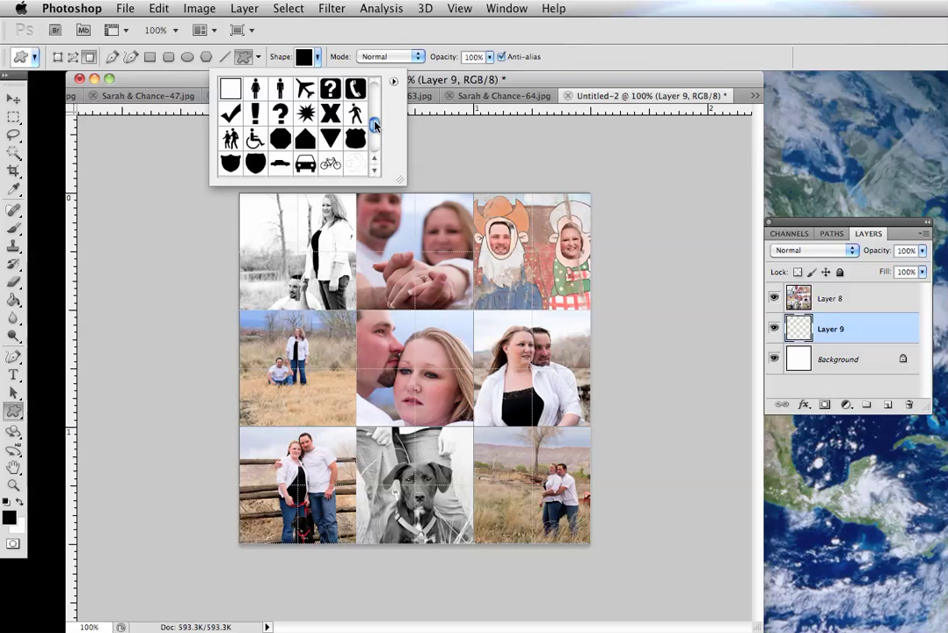
{"action": "left_click", "coordinate": [355, 139]}
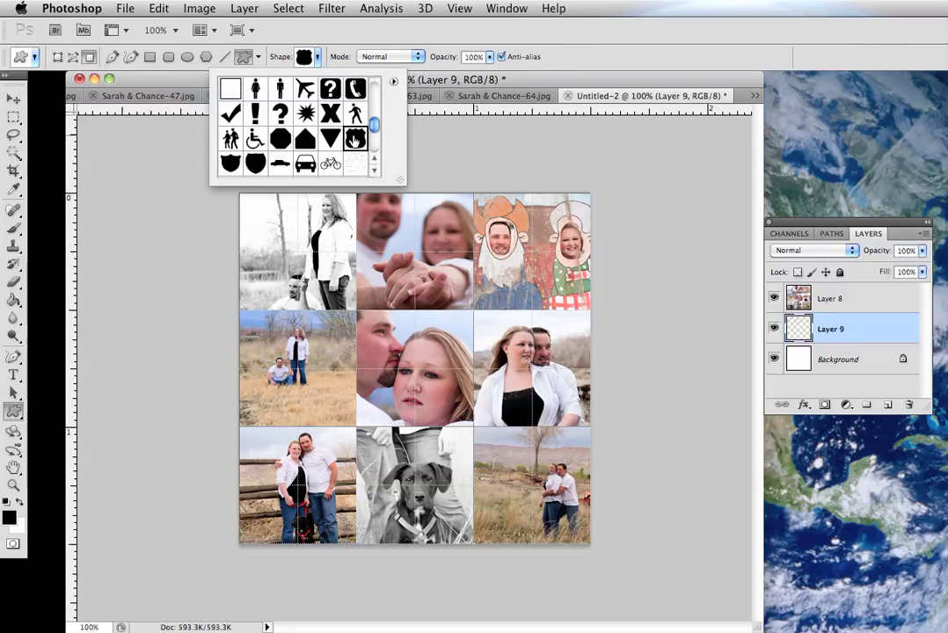
{"action": "left_click", "coordinate": [555, 192]}
{"action": "left_click_drag", "start_coordinate": [237, 190], "coordinate": [616, 525]}
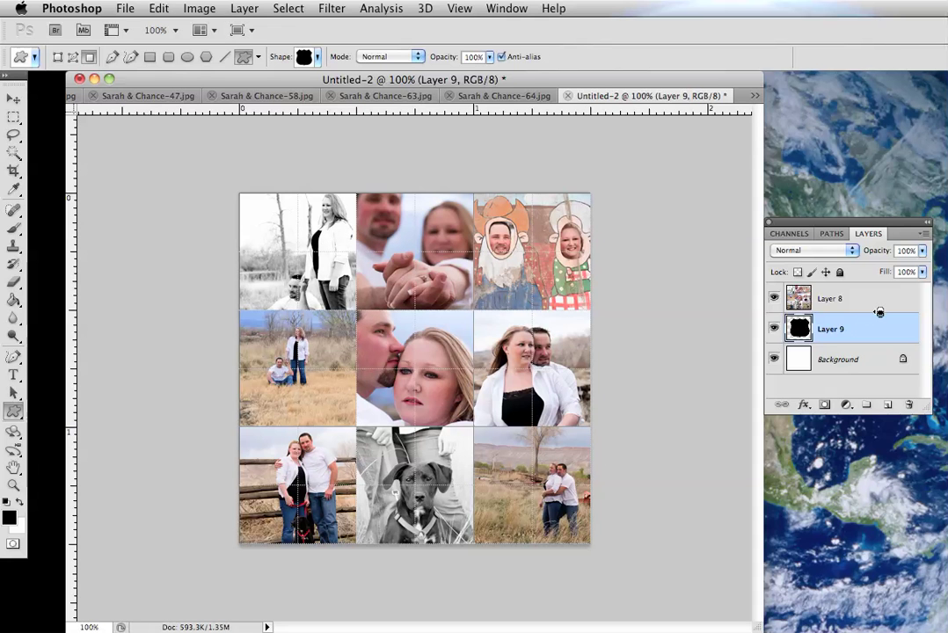
{"action": "left_click", "coordinate": [879, 311], "text": "alt"}
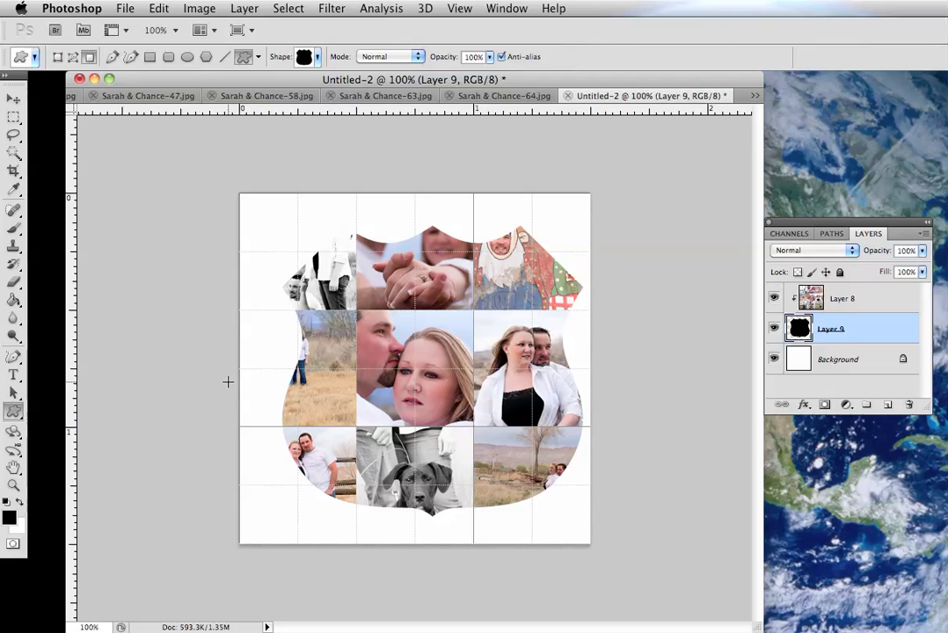